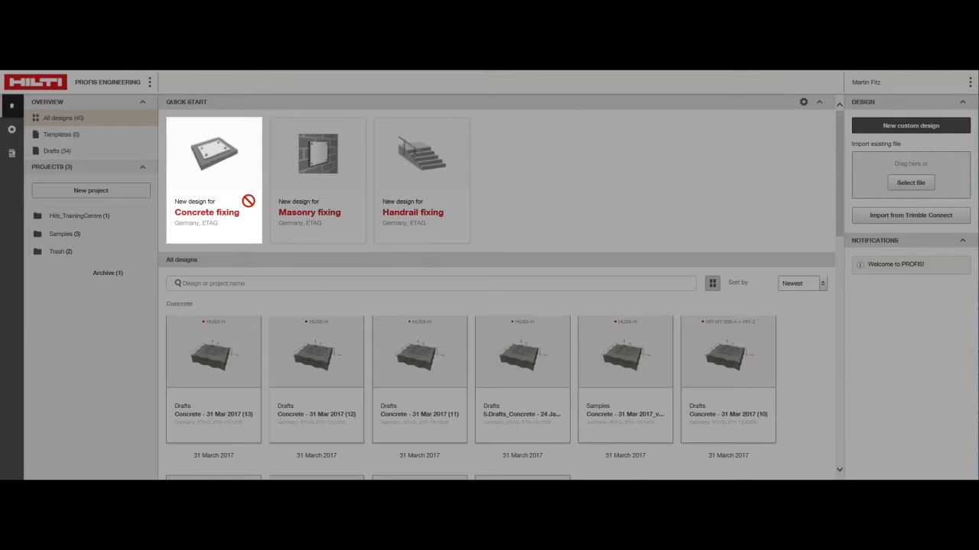
Create a new concrete fixing design and select C25/30 as the predefined concrete strength of the base material.
click(247, 205)
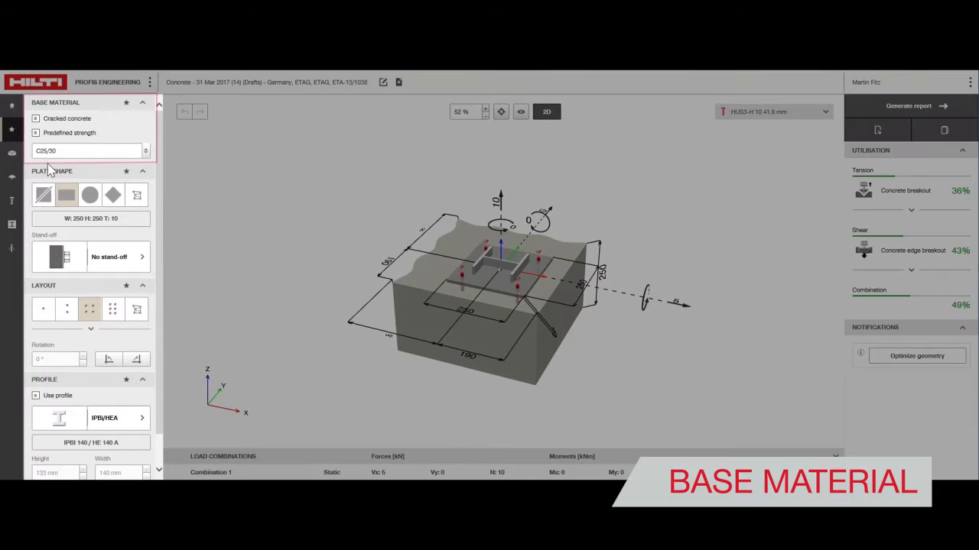
click(13, 156)
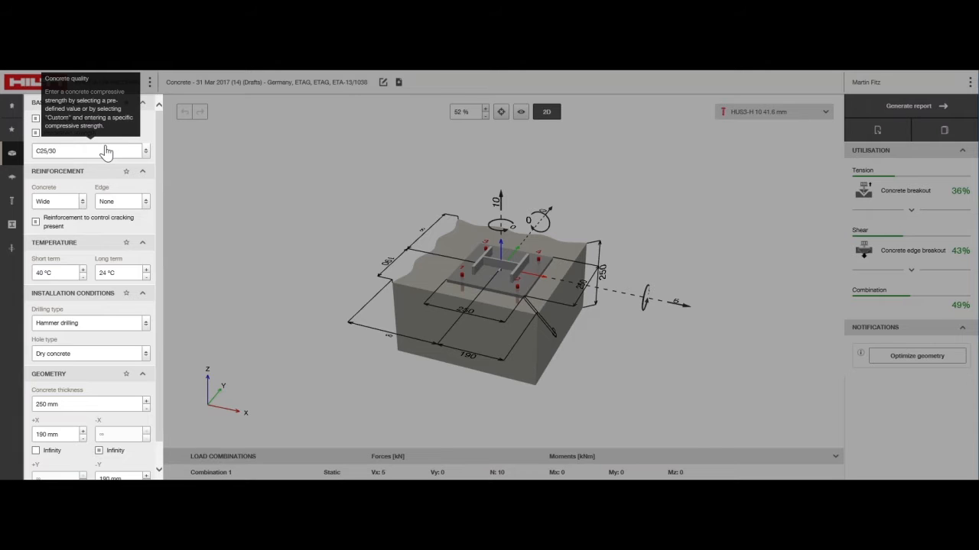
click(107, 152)
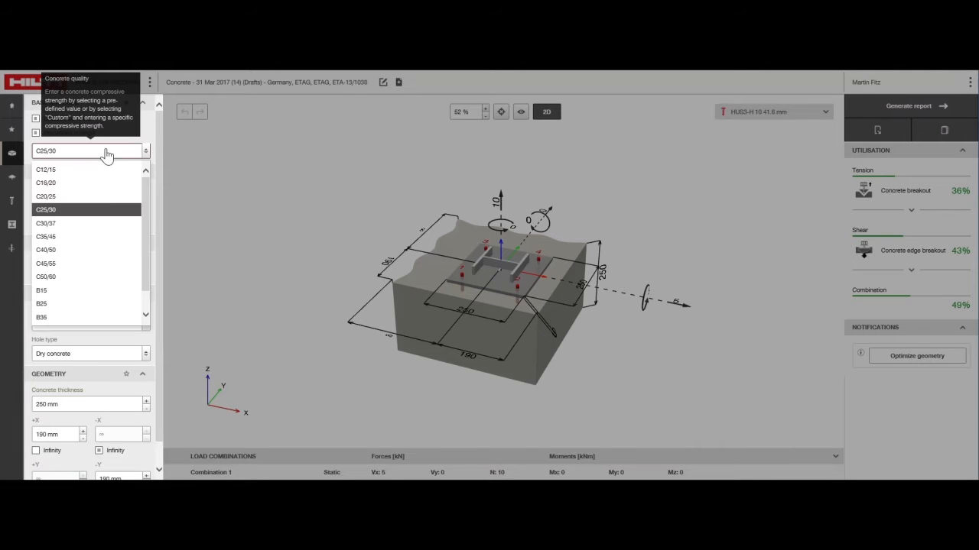
click(125, 217)
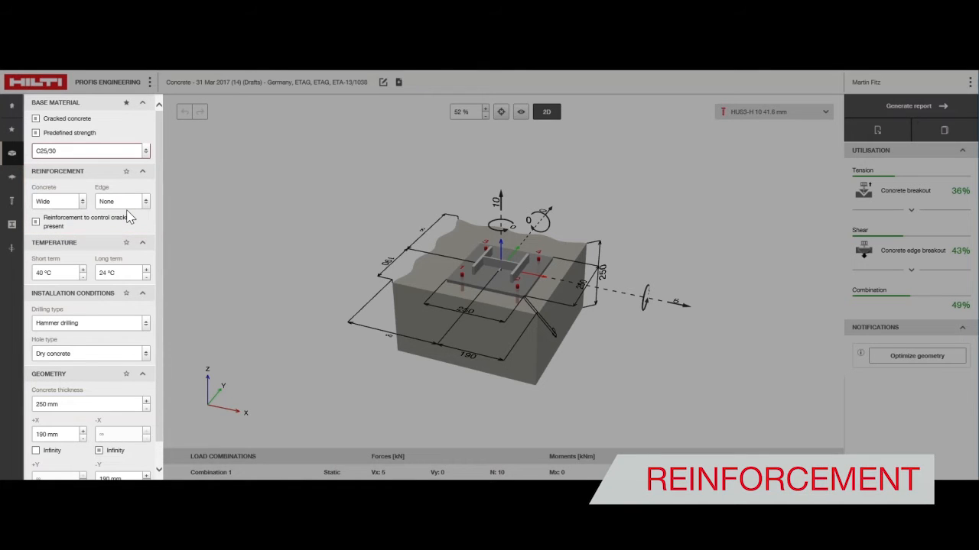
Review the concrete reinforcement options, keeping Wide, and set the edge reinforcement to None.
click(67, 201)
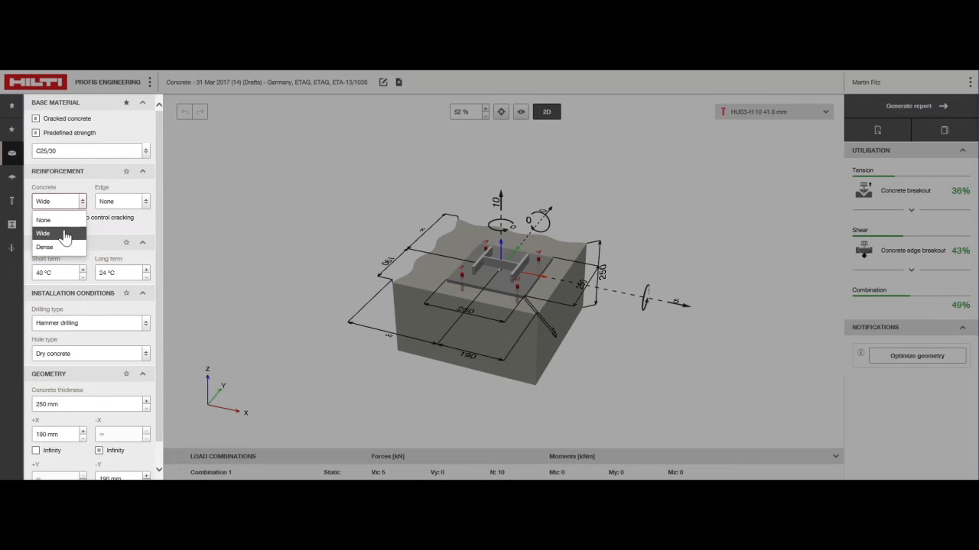
click(132, 204)
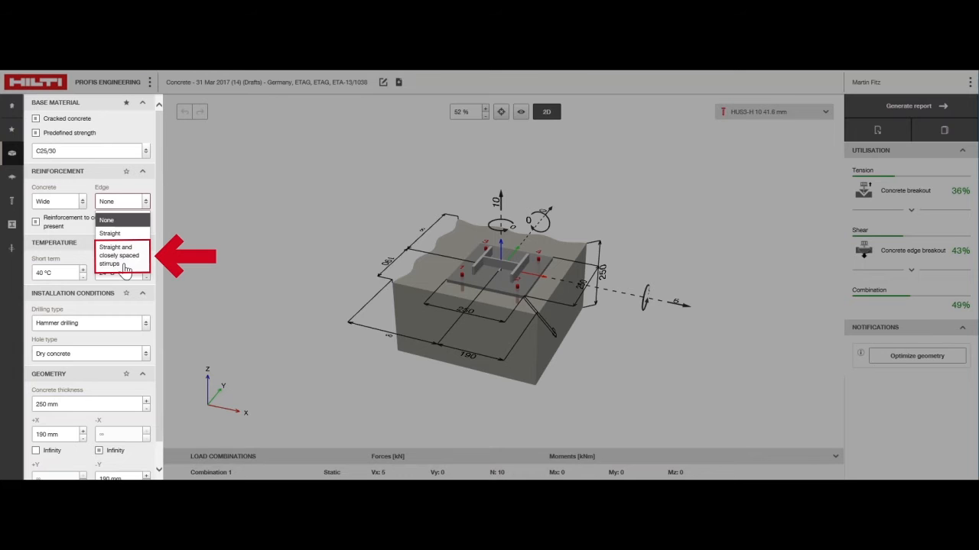
click(118, 223)
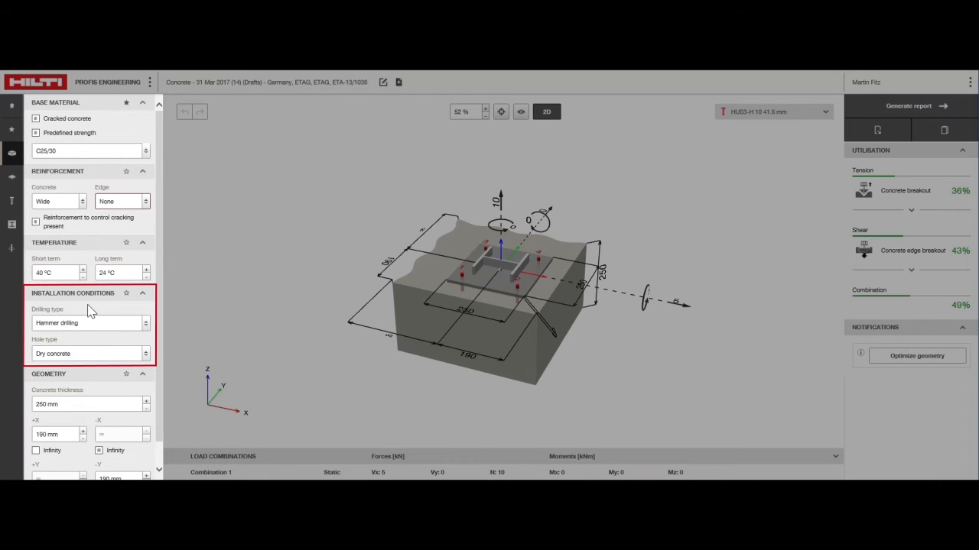
Set the concrete thickness of the base material to 200 mm.
scroll(94, 385, down, 1)
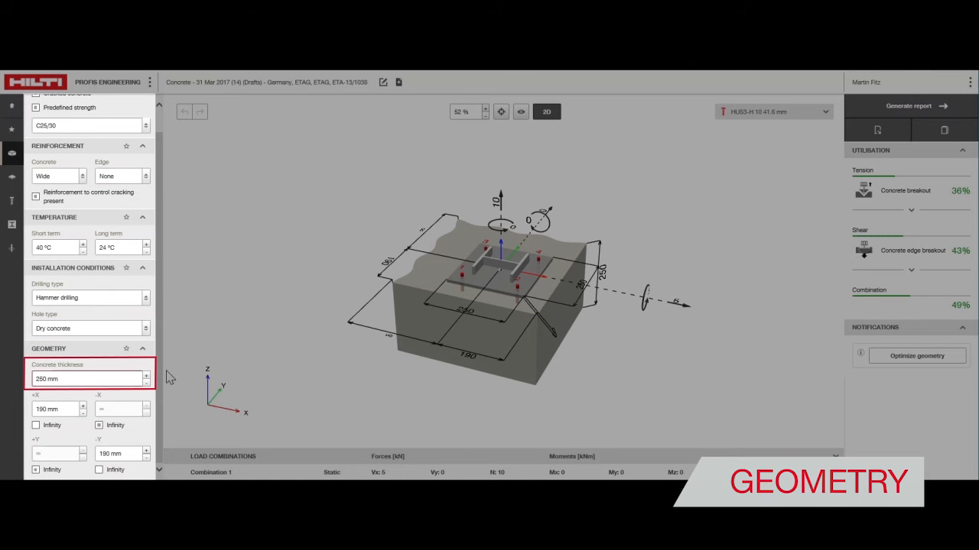
key(BackSpace)
text(0)
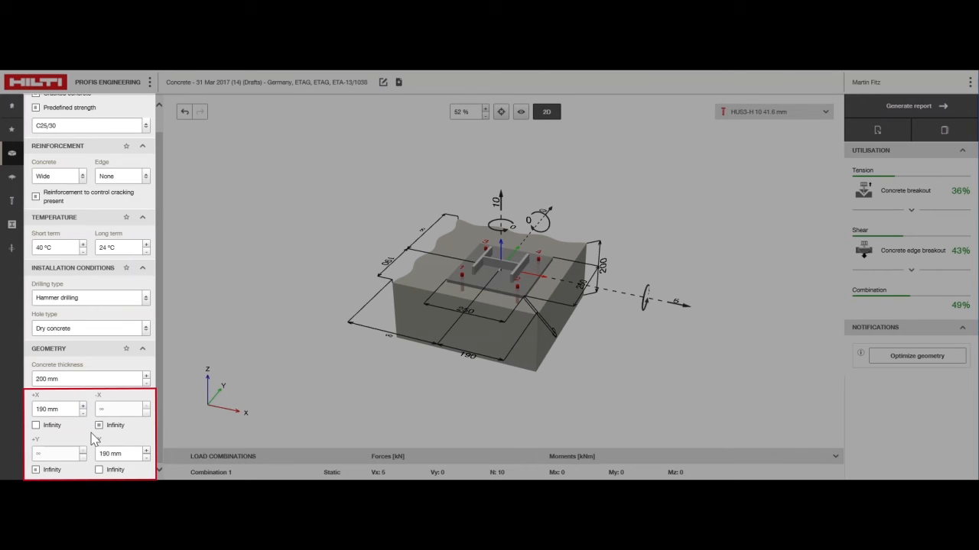
Make the concrete edge distance infinite in the -Y direction and set the +X edge distance to 300 mm.
click(99, 471)
drag(70, 409, 42, 413)
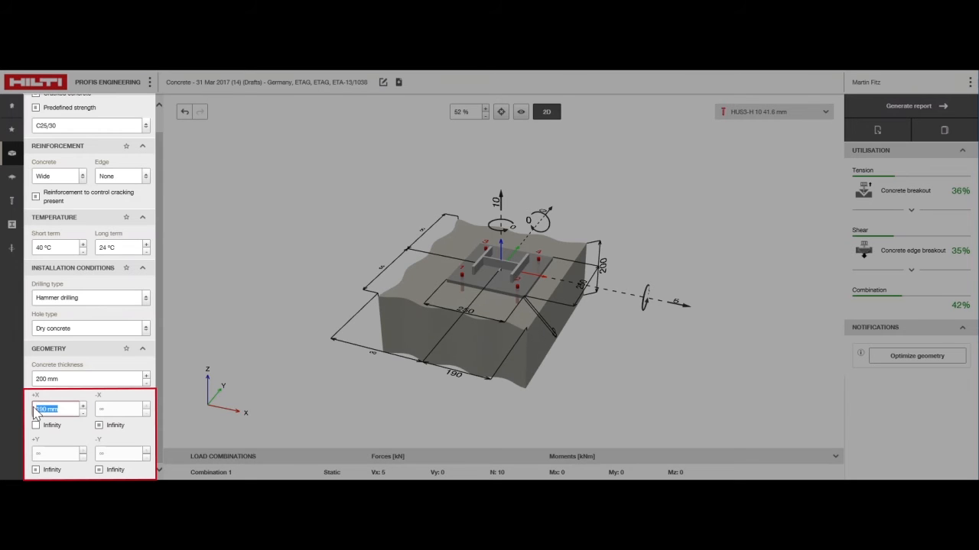
text(300)
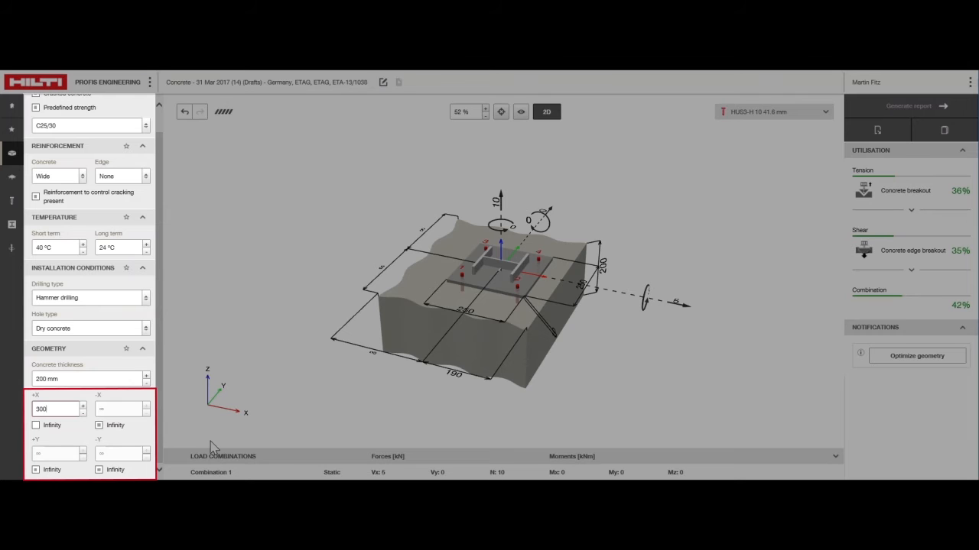
key(Return)
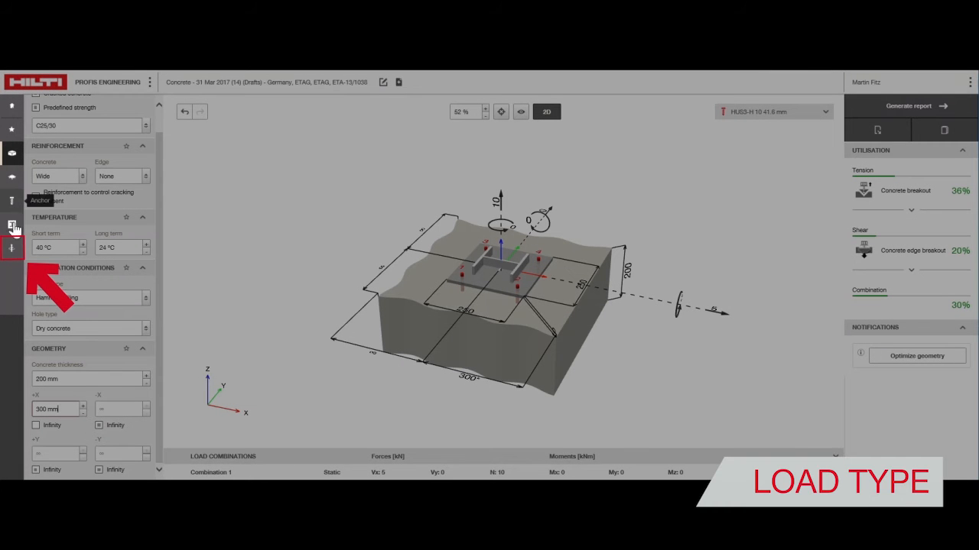
Set the static design loads in the model to N -10 kN, Vx 15 kN and My 10 kNm.
click(12, 249)
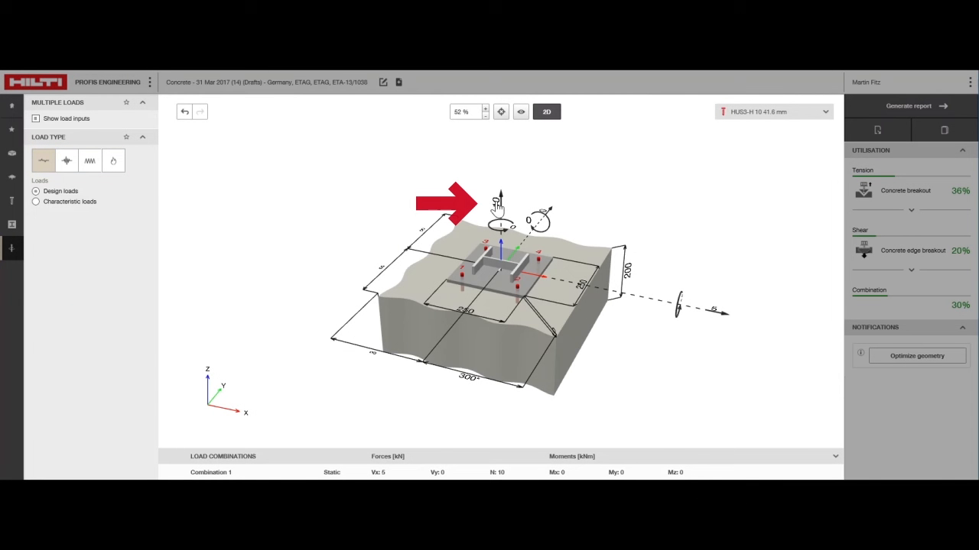
click(498, 202)
text(15)
key(Return)
click(715, 309)
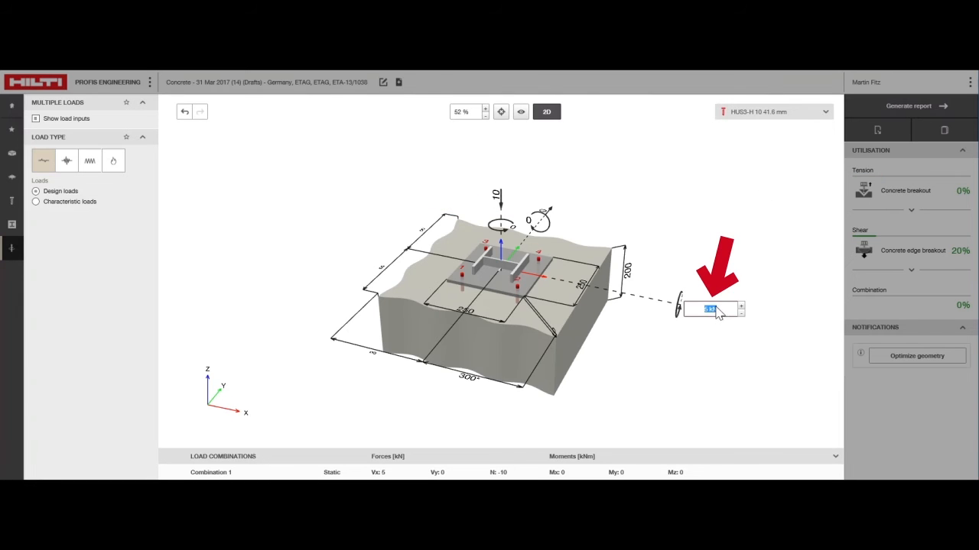
click(550, 224)
text(15)
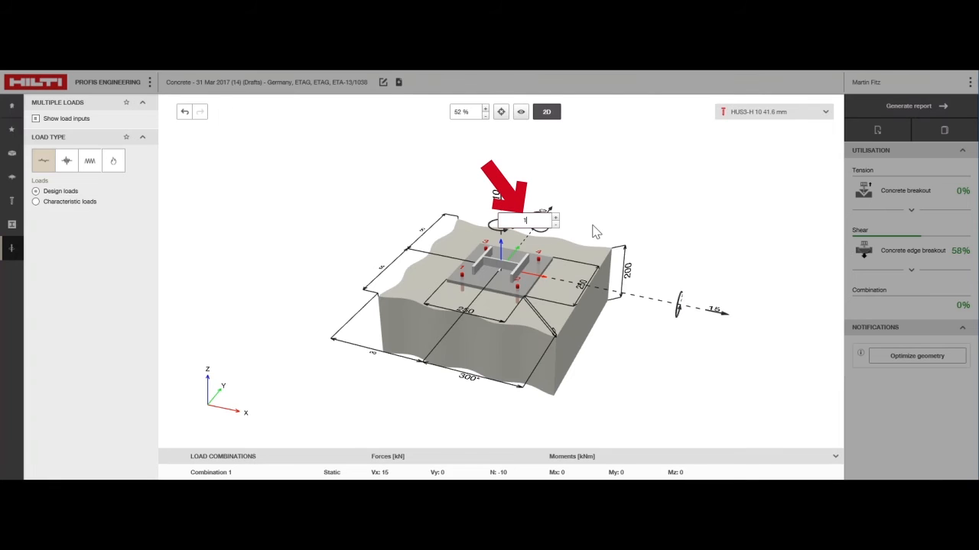
key(Return)
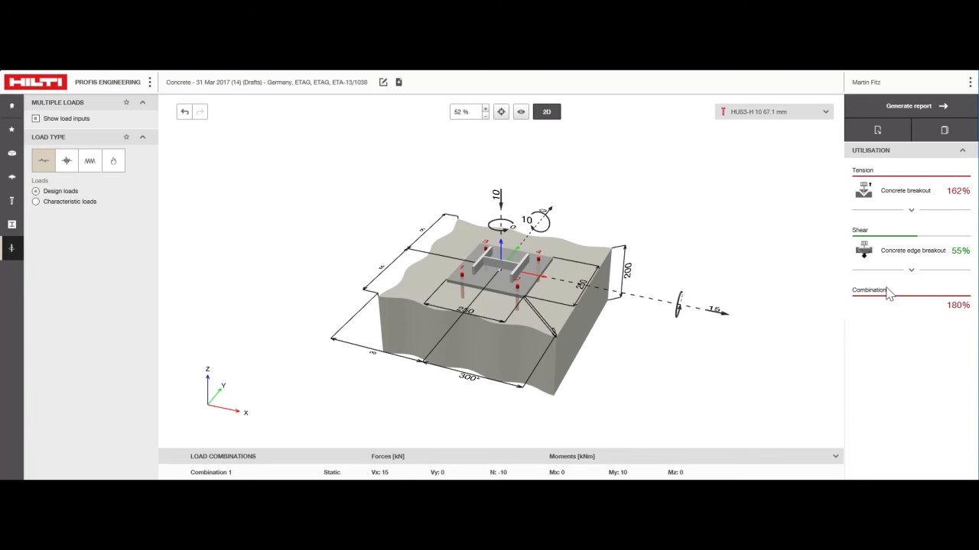
Calculate all anchors, exclude failures and select HIT-HY 200-R + HIT-Z in size M12 with 133 mm embedment depth.
click(825, 111)
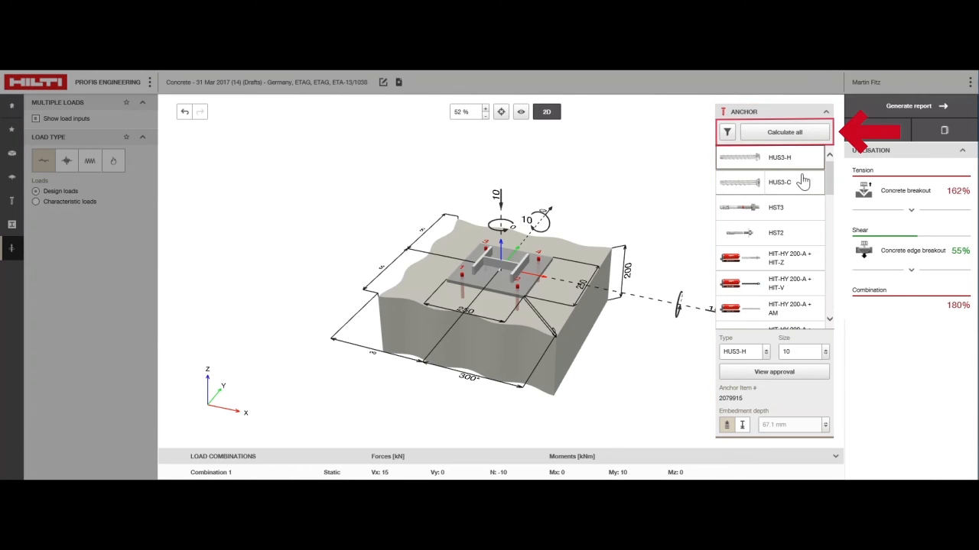
click(810, 134)
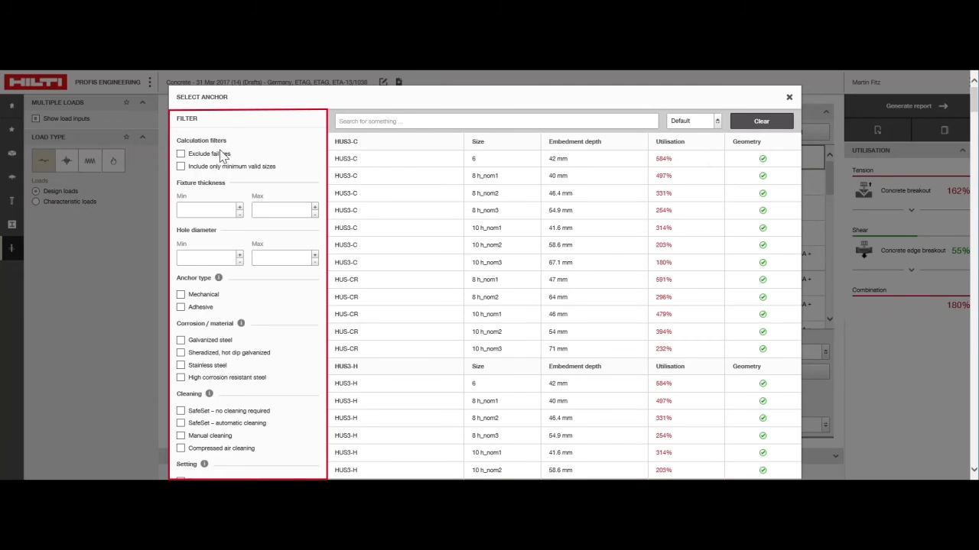
click(181, 155)
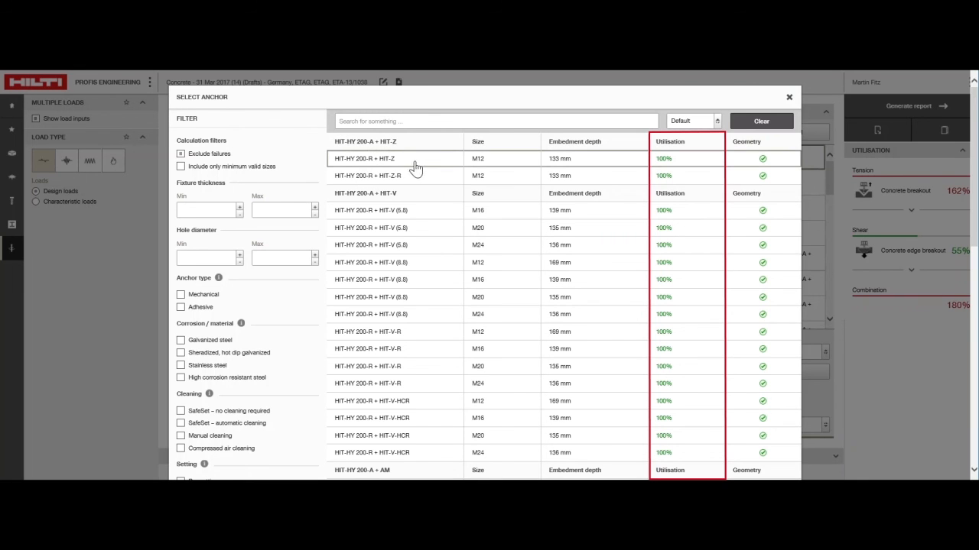
click(523, 167)
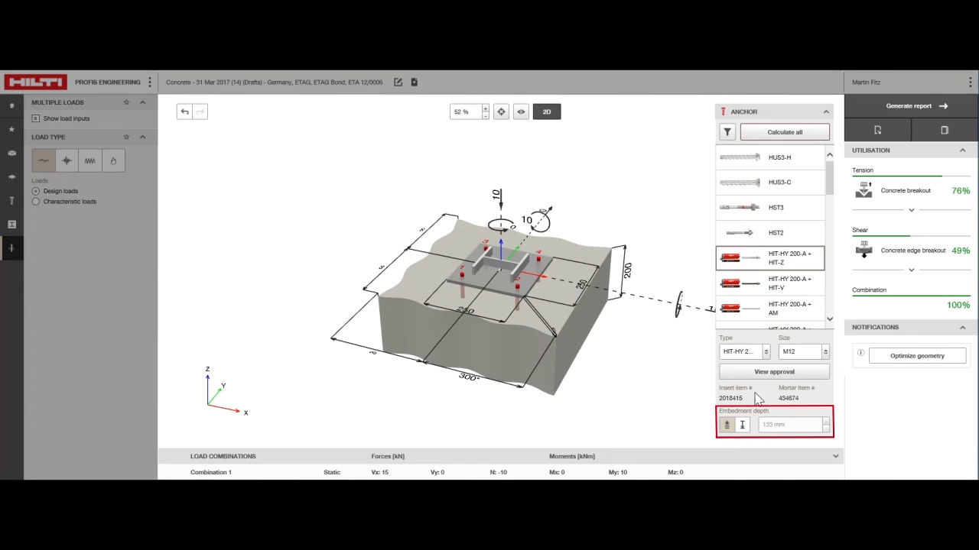
Switch the anchor's embedment depth to a user-defined value and set it to 140 mm.
click(727, 425)
click(742, 425)
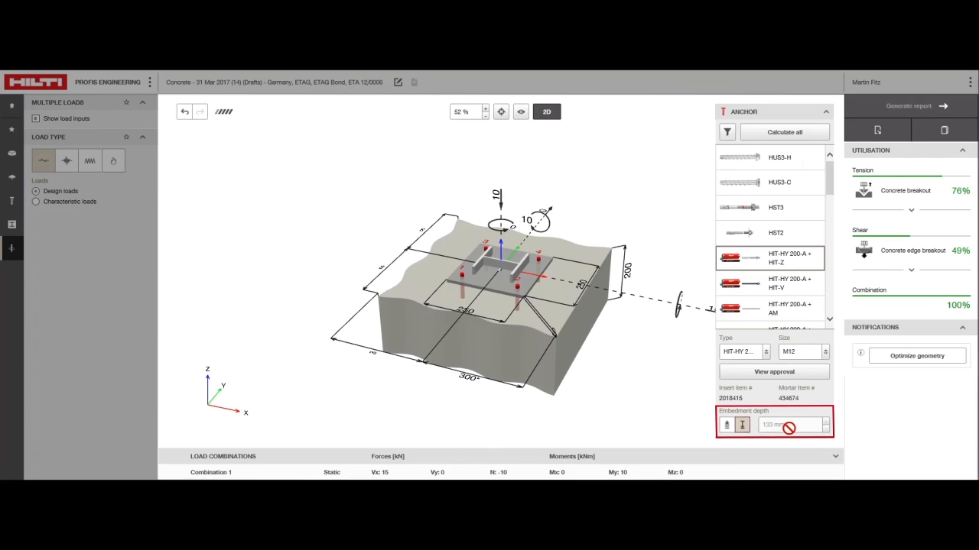
click(777, 425)
key(ctrl+a)
text(140)
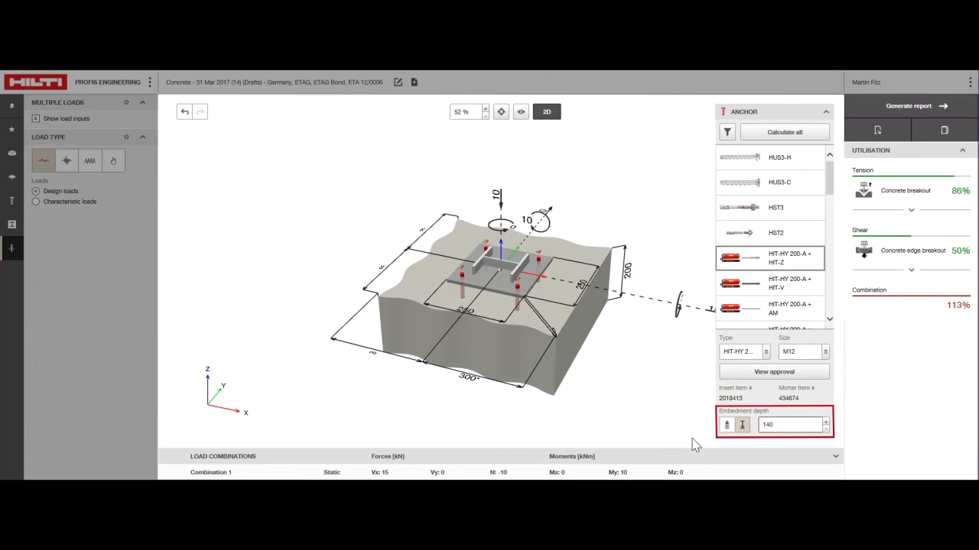
key(Return)
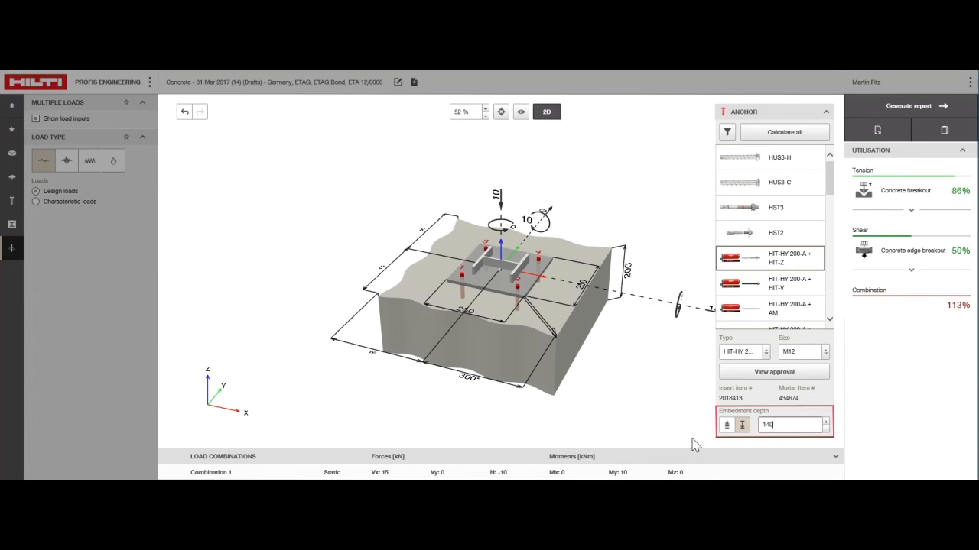